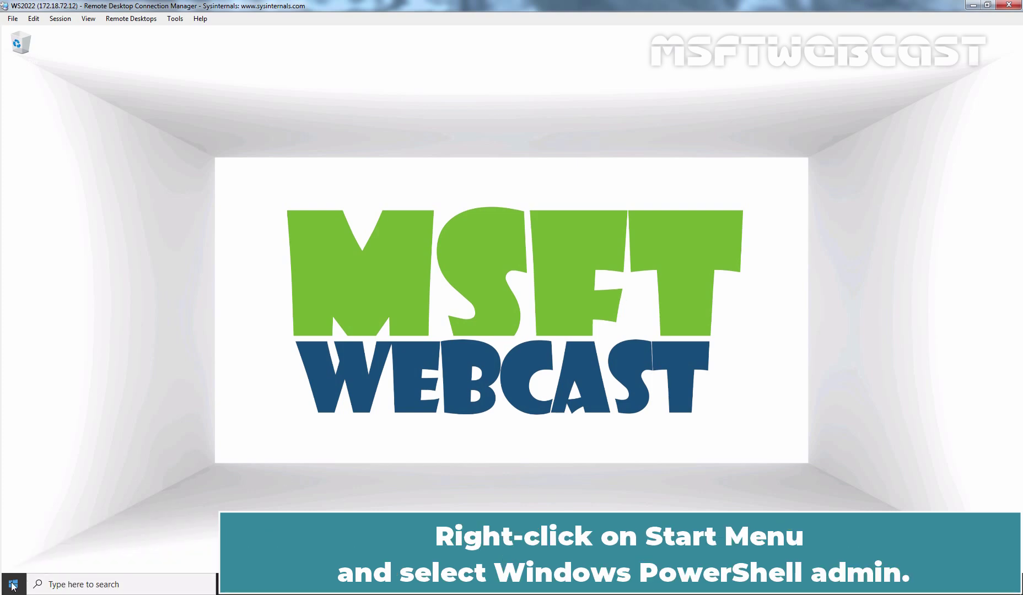
Run wsl --install in an administrator PowerShell to add WSL and Virtual Machine Platform.
{"action": "right_click", "coordinate": [13, 585]}
{"action": "left_click", "coordinate": [104, 435]}
{"action": "type", "text": "wsl --in"}
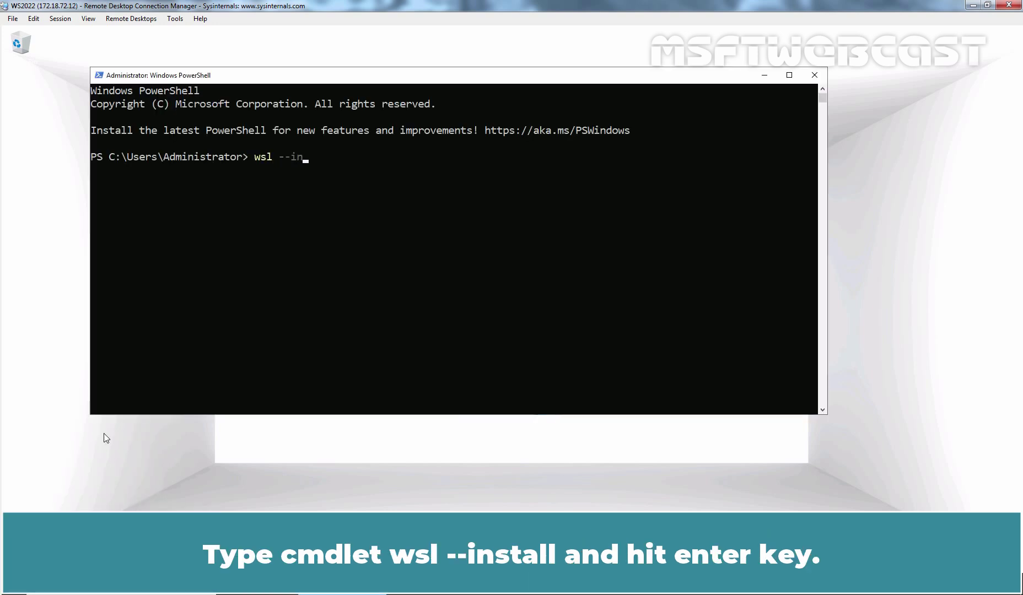
{"action": "type", "text": "stall"}
{"action": "key", "text": "Return"}
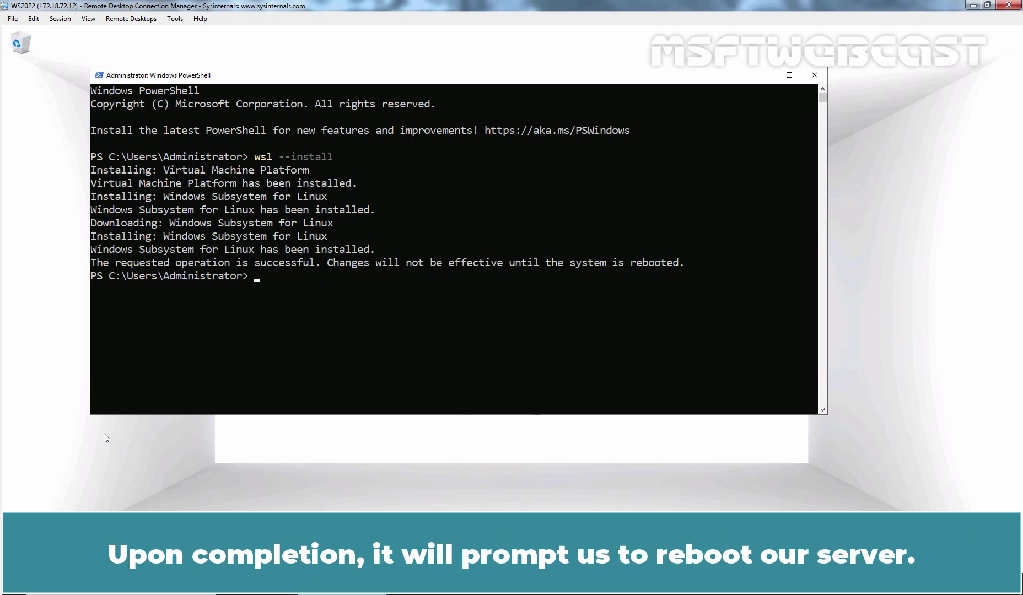
Restart the server immediately with shutdown -r -t 0 so Ubuntu installs.
{"action": "type", "text": "shutdown"}
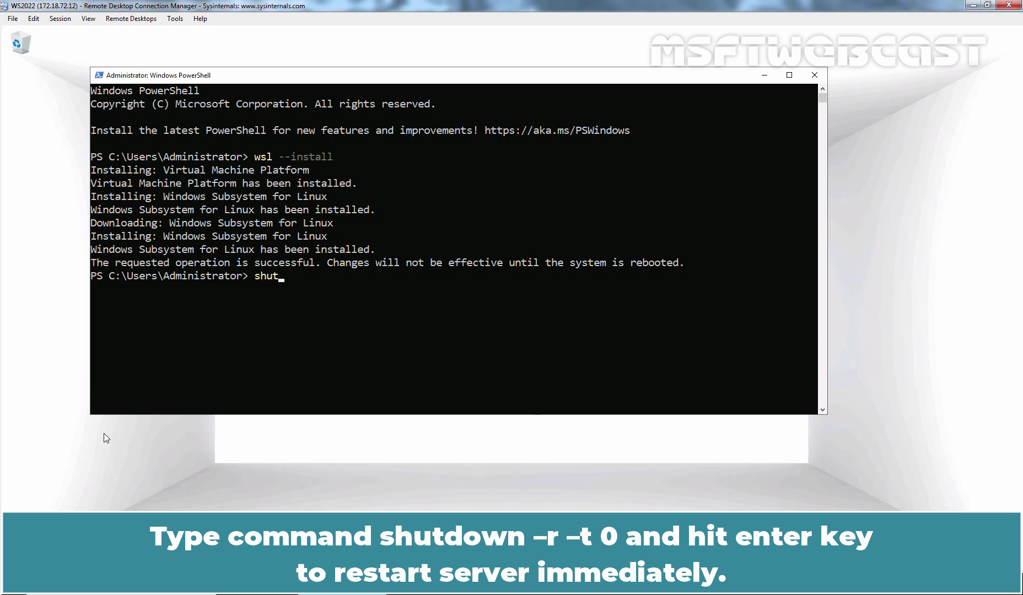
{"action": "type", "text": " -r -t 0"}
{"action": "key", "text": "Return"}
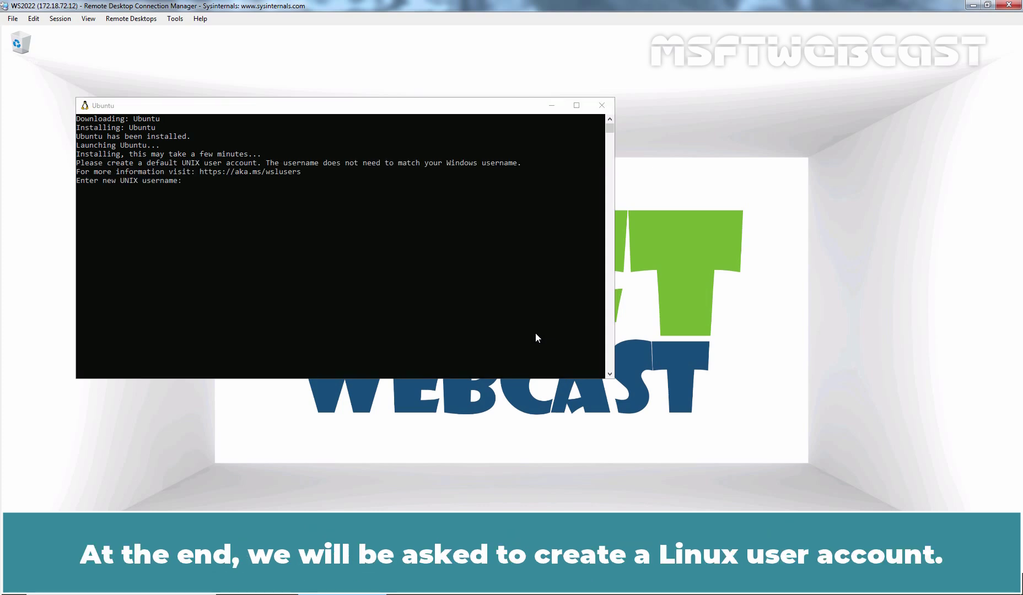
Enter the new UNIX username and password in the Ubuntu console to finish Ubuntu 22.04.1 LTS setup.
{"action": "left_click", "coordinate": [536, 338]}
{"action": "type", "text": "m"}
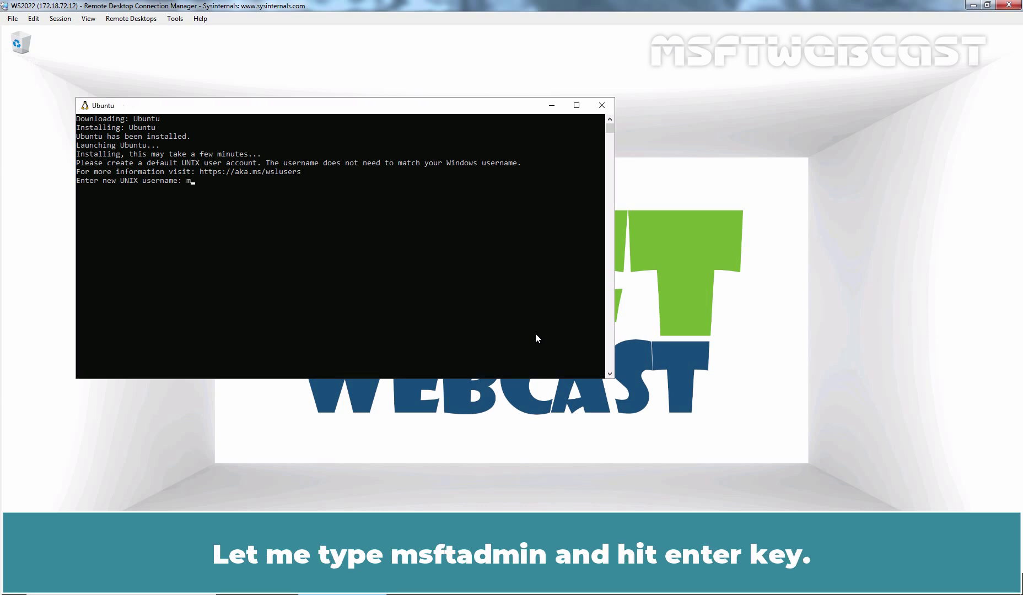
{"action": "type", "text": "sftadmin"}
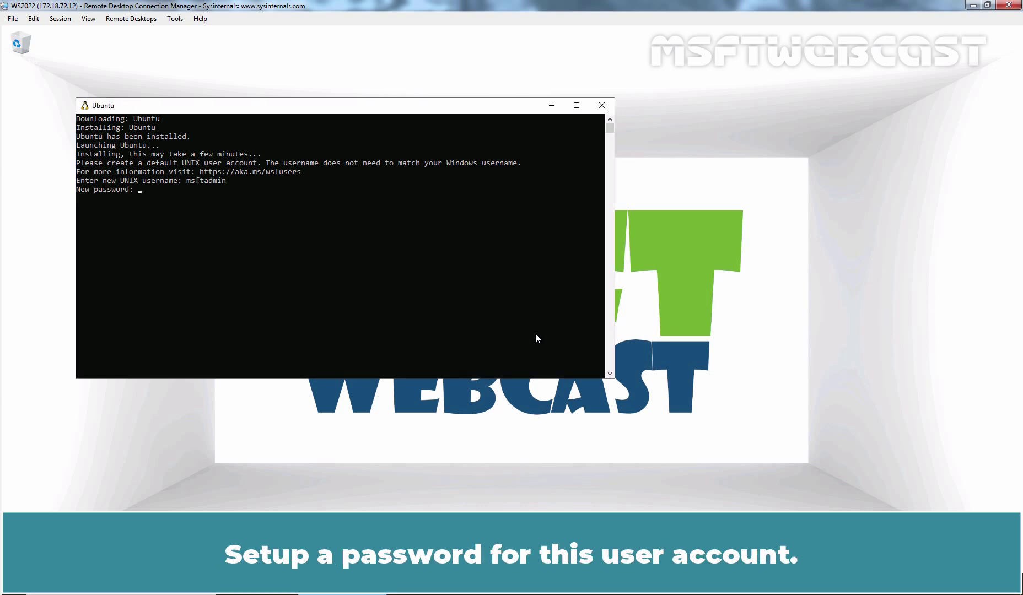
{"action": "key", "text": "Return"}
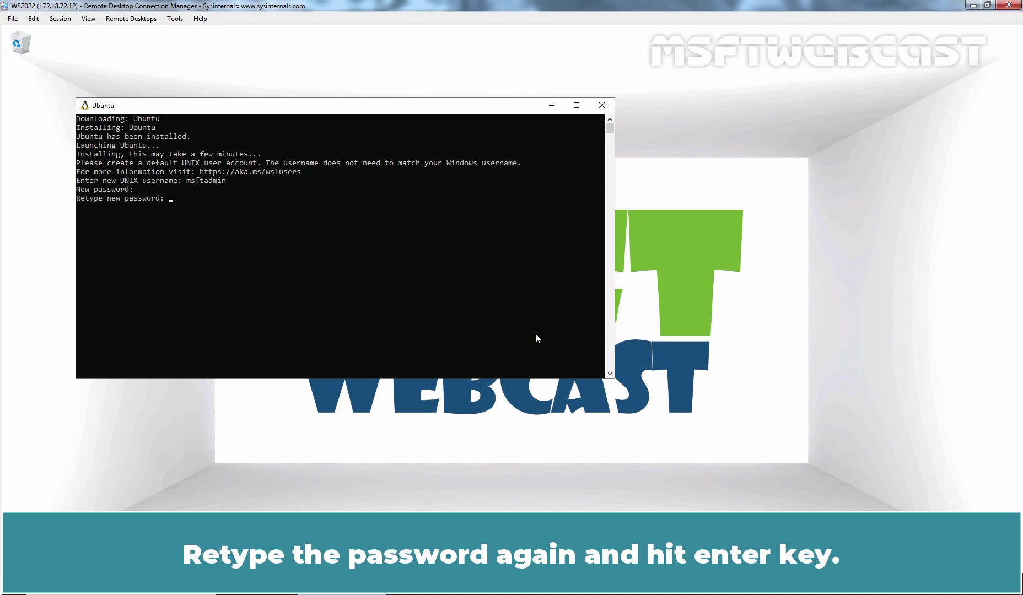
{"action": "key", "text": "Return"}
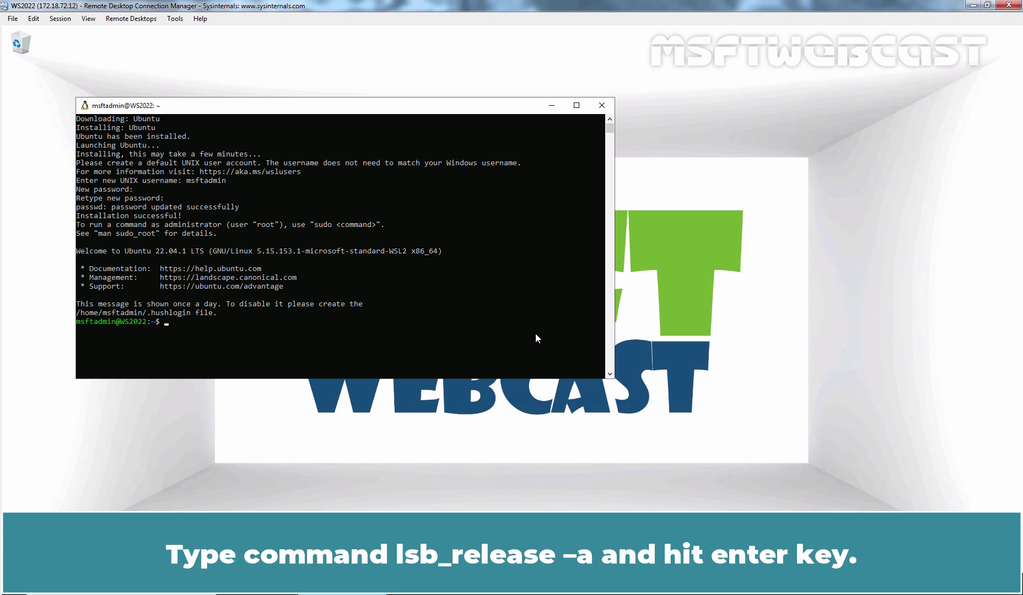
Check the release with lsb_release -a (22.04 jammy), then exit the Ubuntu shell.
{"action": "type", "text": "lsb_release -a"}
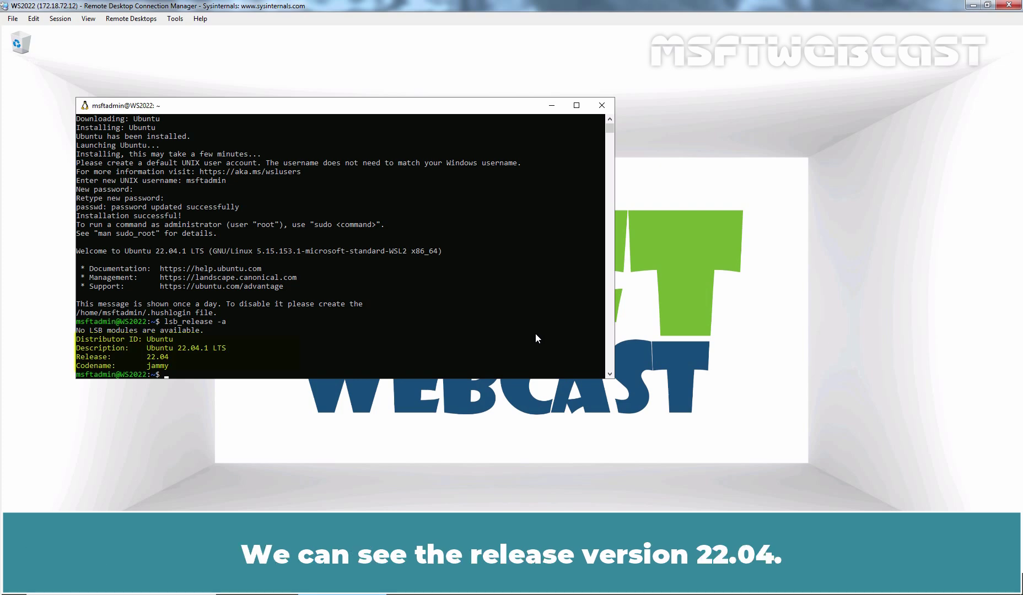
{"action": "type", "text": "exit"}
{"action": "key", "text": "Return"}
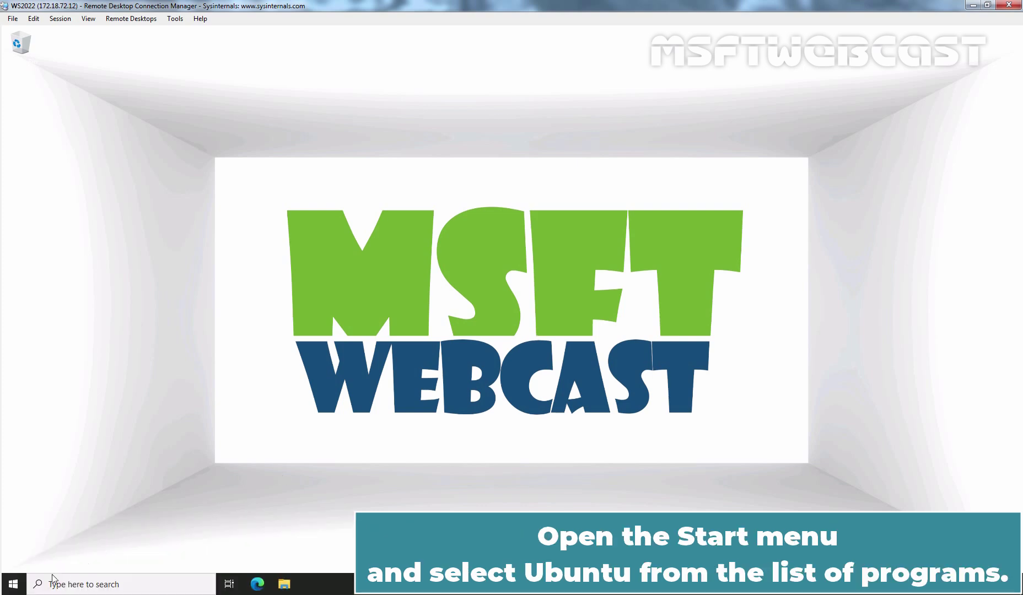
Relaunch Ubuntu from the Start menu, then bring up the Start administrative shortcut menu.
{"action": "left_click", "coordinate": [12, 586]}
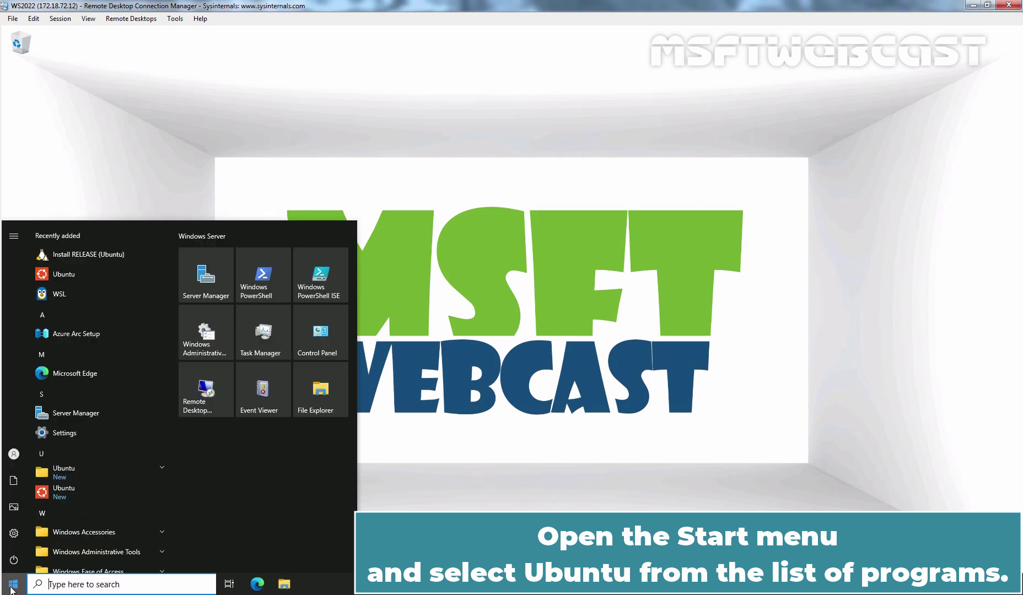
{"action": "left_click", "coordinate": [71, 278]}
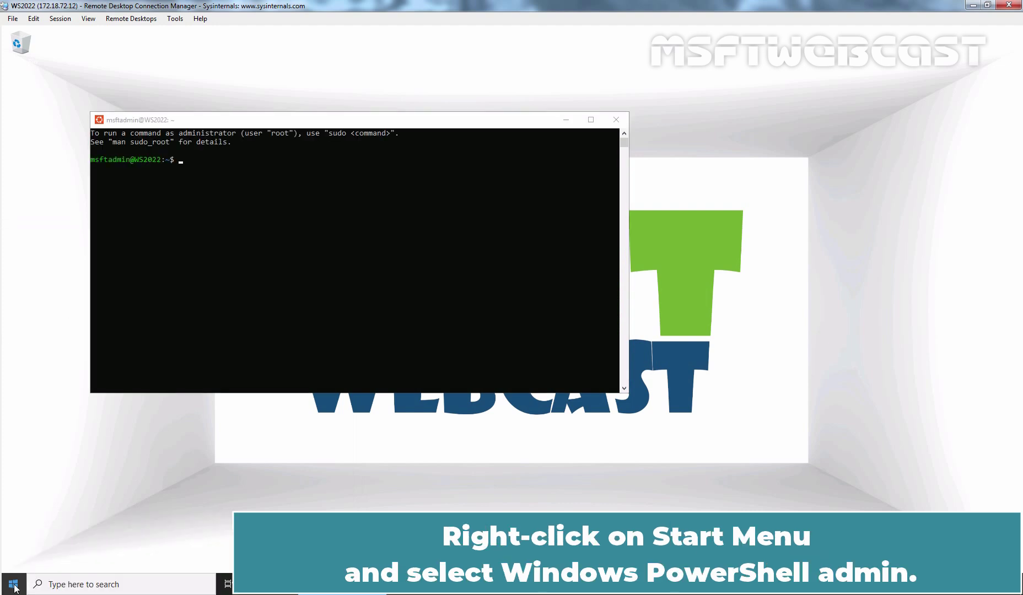
{"action": "right_click", "coordinate": [14, 585]}
In an admin PowerShell, run wsl -l -v showing Ubuntu running on version 2, then clear the console.
{"action": "left_click", "coordinate": [118, 440]}
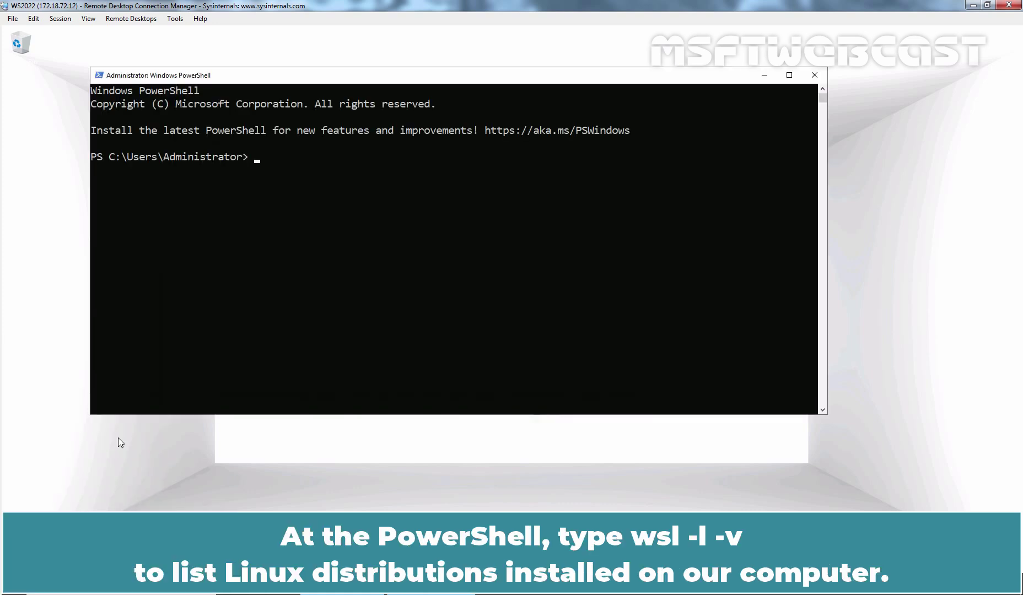
{"action": "type", "text": "wsl -l -v"}
{"action": "key", "text": "Return"}
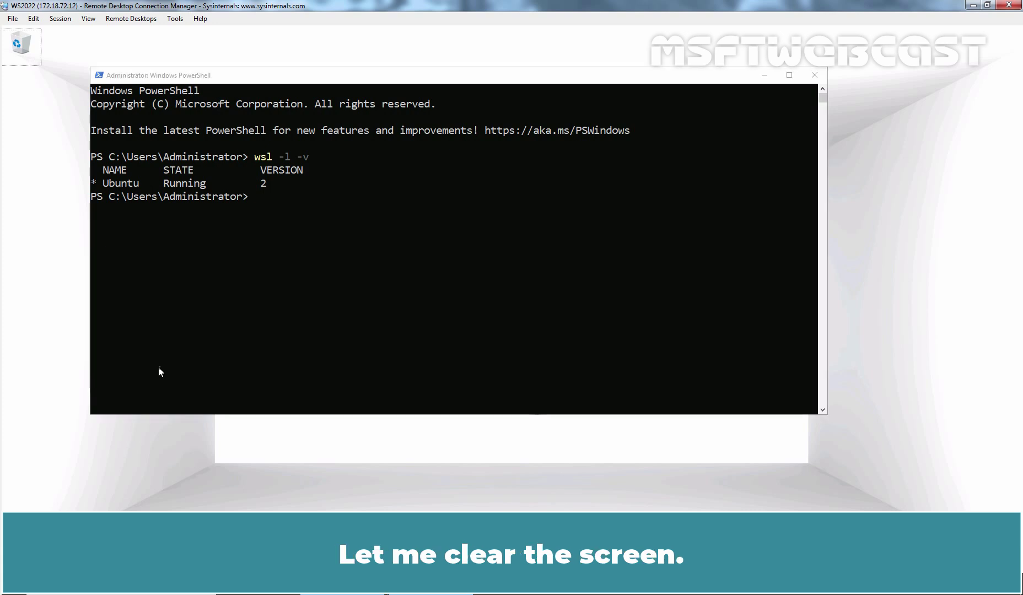
{"action": "key", "text": "ctrl+l"}
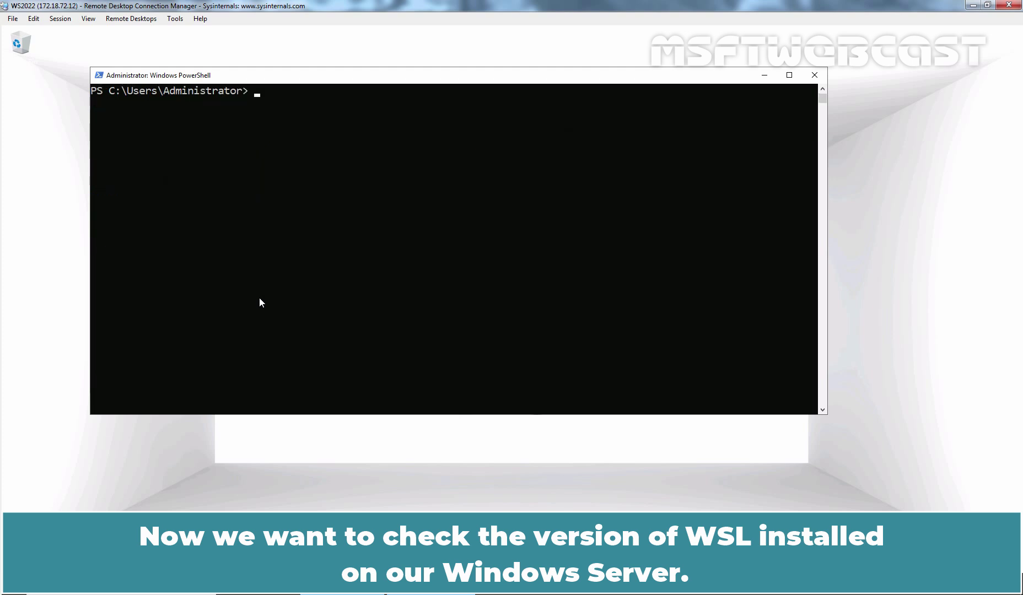
Show WSL version 2.2.4.0 (kernel 5.15.153.1-2) and confirm wsl --update finds nothing newer.
{"action": "type", "text": "ws"}
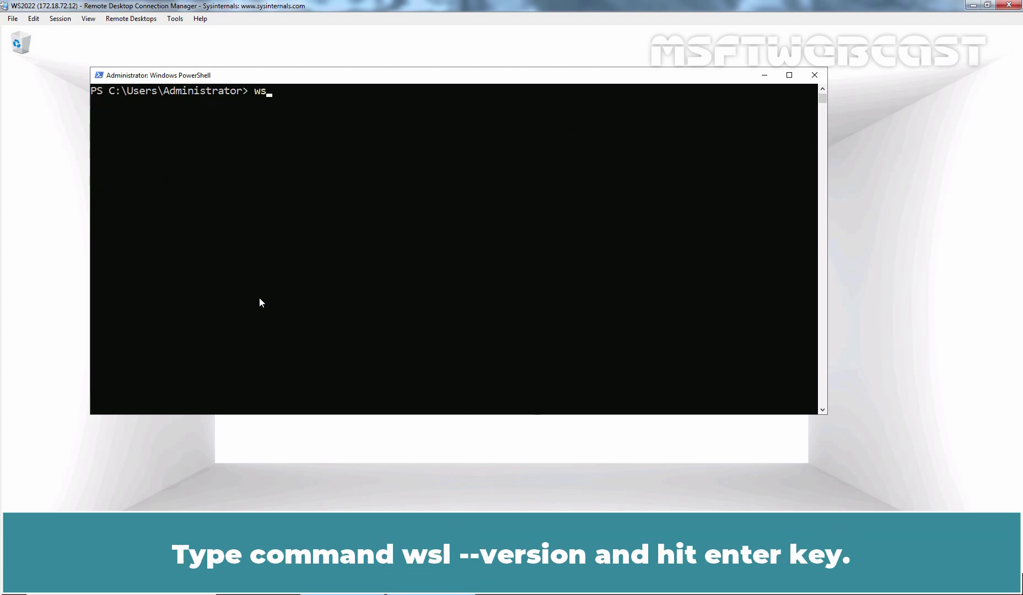
{"action": "type", "text": "l --version"}
{"action": "key", "text": "Return"}
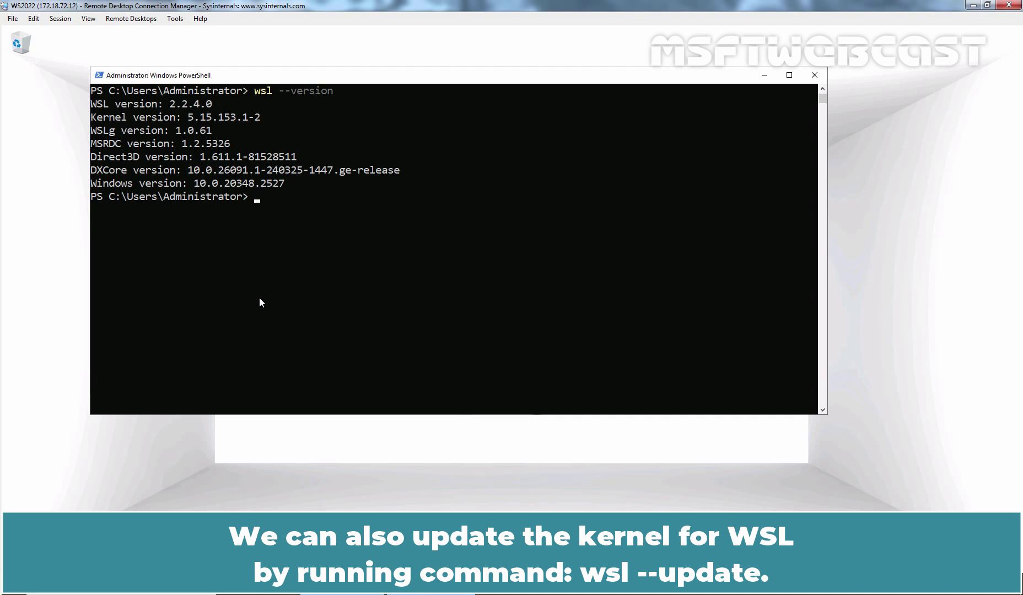
{"action": "type", "text": "wsl --update"}
{"action": "key", "text": "Return"}
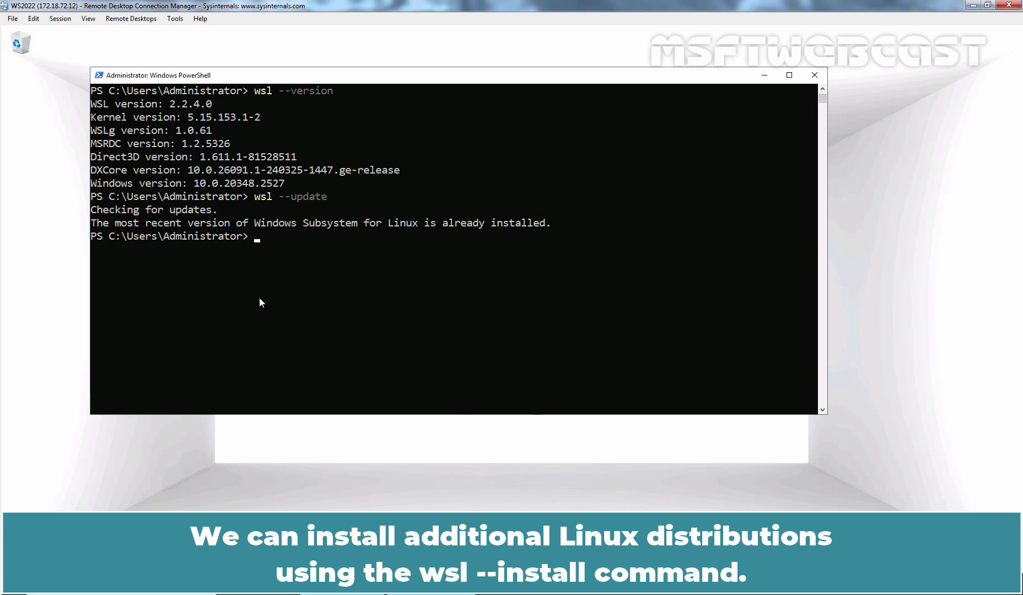
List installable distributions with wsl --list --online, including Ubuntu-24.04, then switch to Ubuntu.
{"action": "type", "text": "wsl --list --online"}
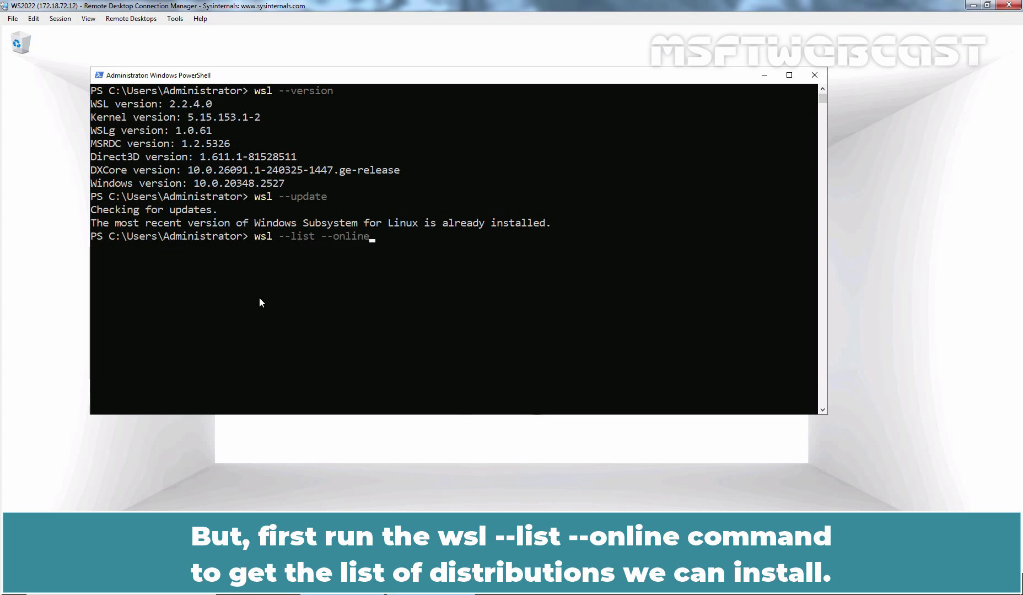
{"action": "key", "text": "Return"}
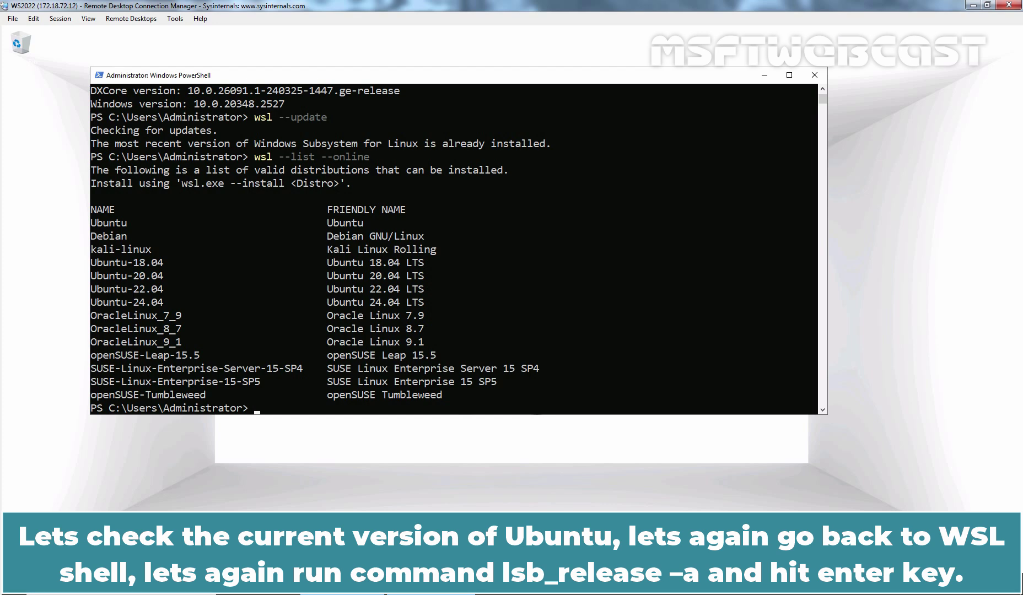
{"action": "key", "text": "alt+Tab"}
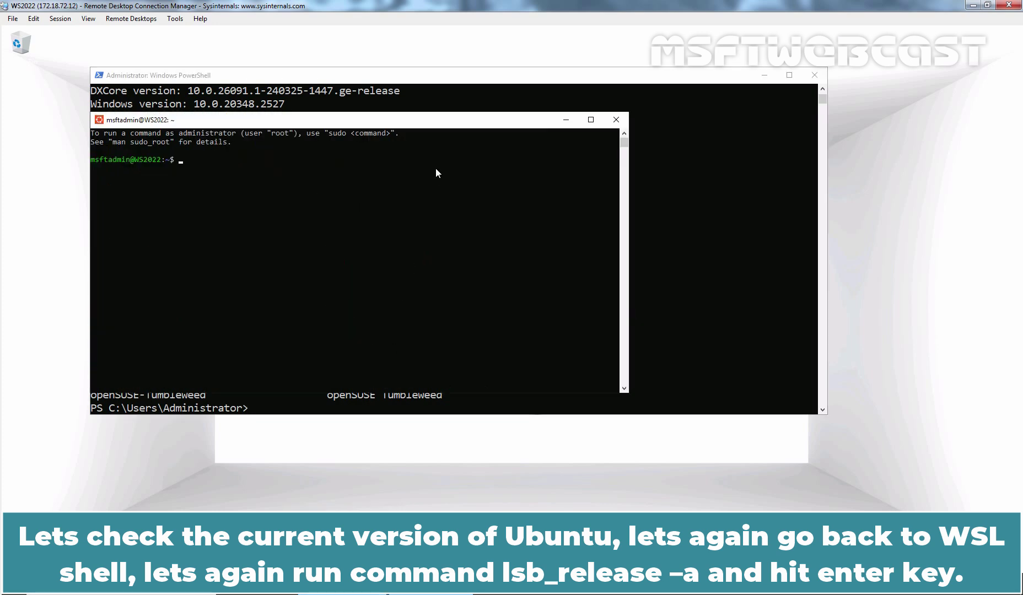
Run lsb_release -a in Ubuntu to confirm 22.04.1 LTS jammy, then return to PowerShell.
{"action": "type", "text": "lsb_release -a"}
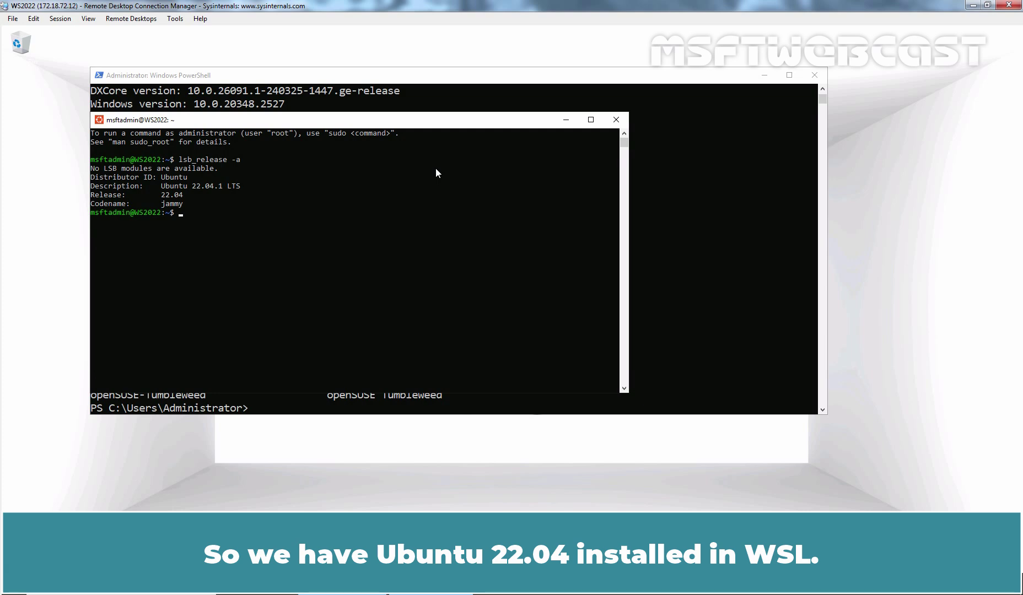
{"action": "key", "text": "alt+F4"}
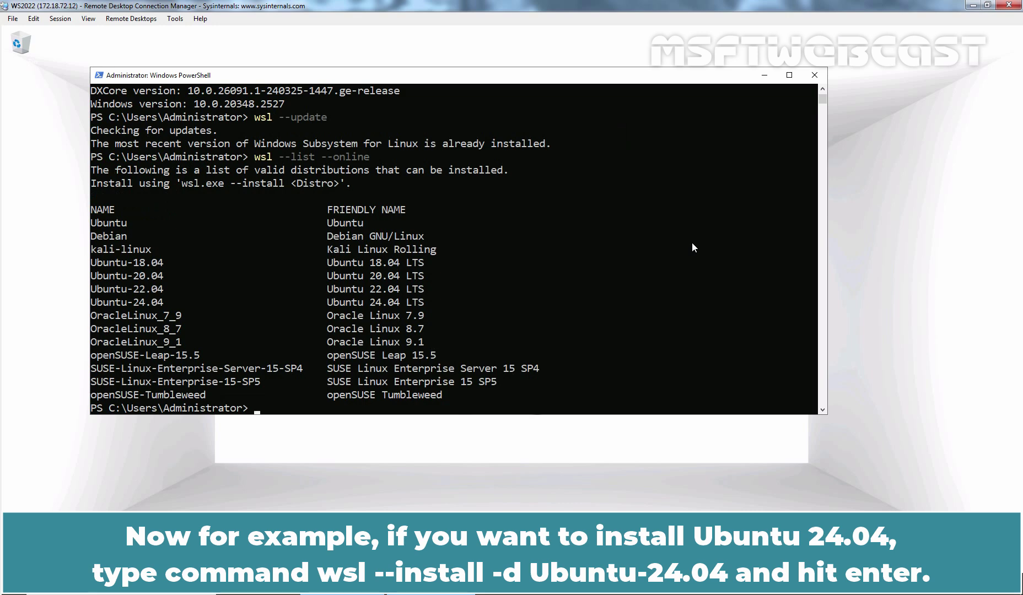
Type wsl --install -d Ubuntu-24.04 at the prompt without running it, then switch to Ubuntu.
{"action": "type", "text": "wsl --install -d Ubuntu"}
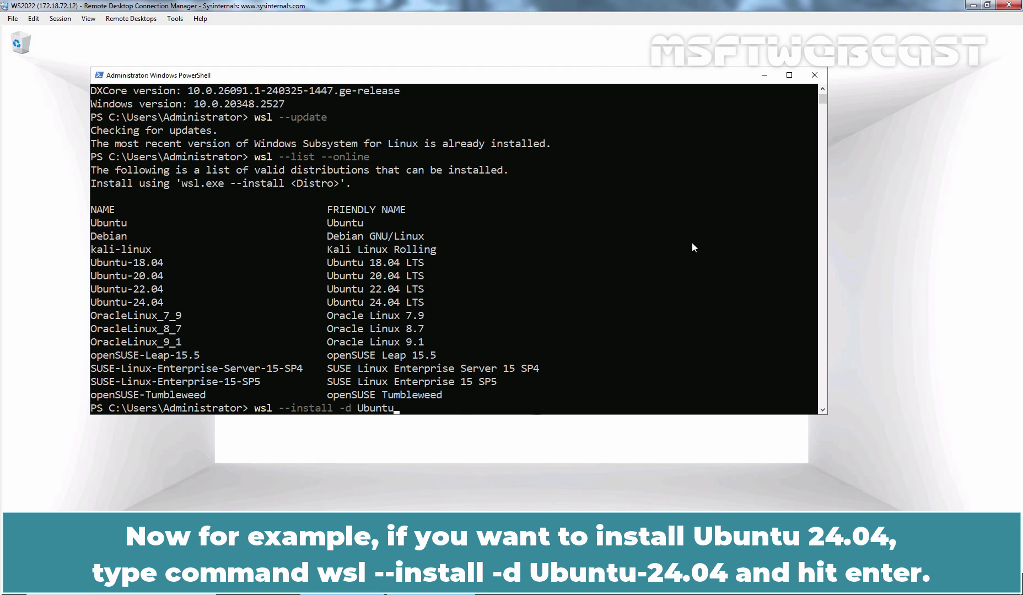
{"action": "type", "text": "-24.04"}
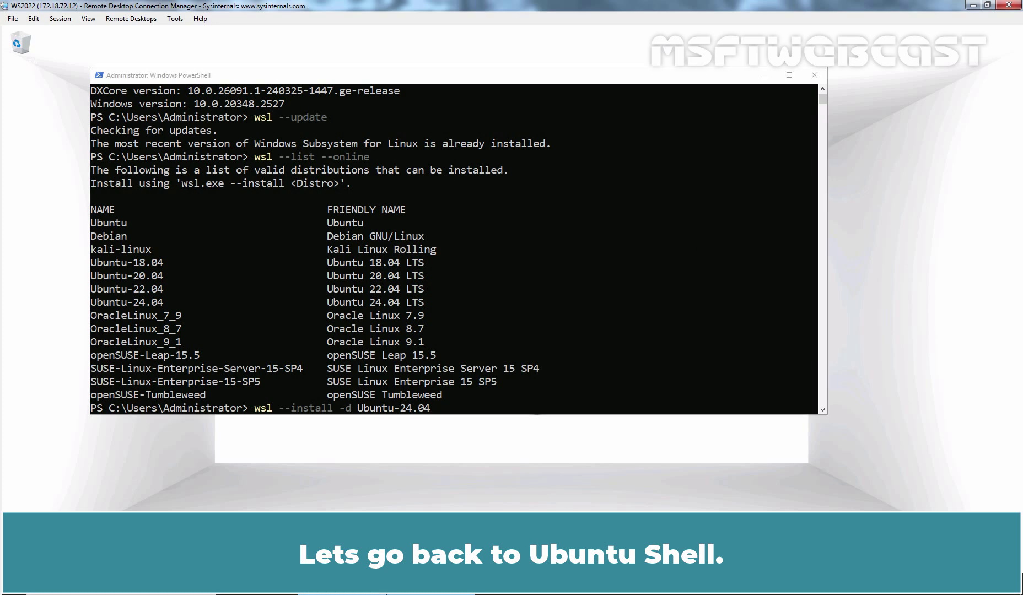
{"action": "key", "text": "alt+Tab"}
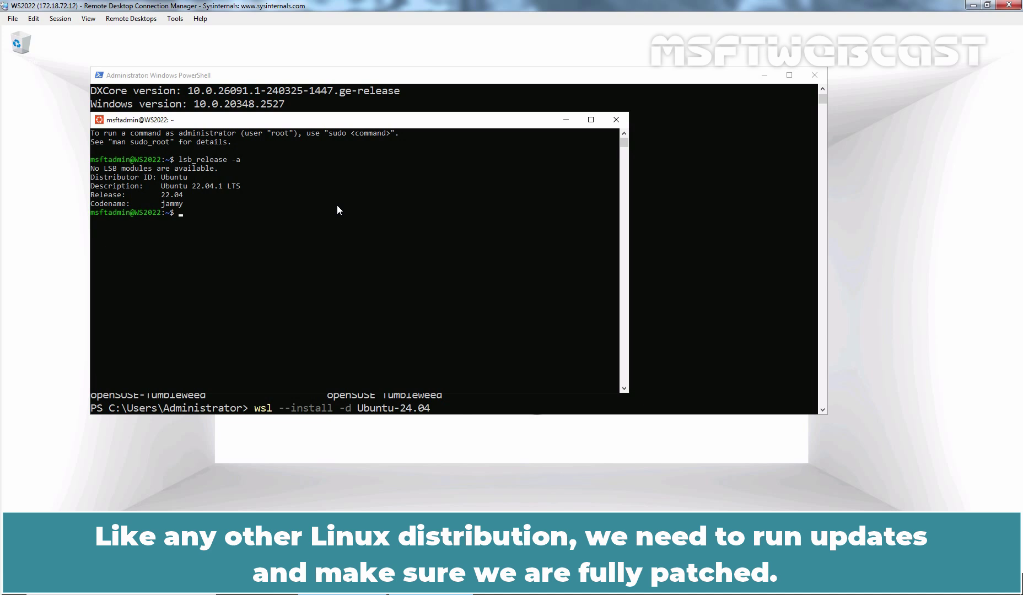
Refresh Ubuntu's package lists with sudo apt update, entering the sudo password.
{"action": "type", "text": "sudo apt update"}
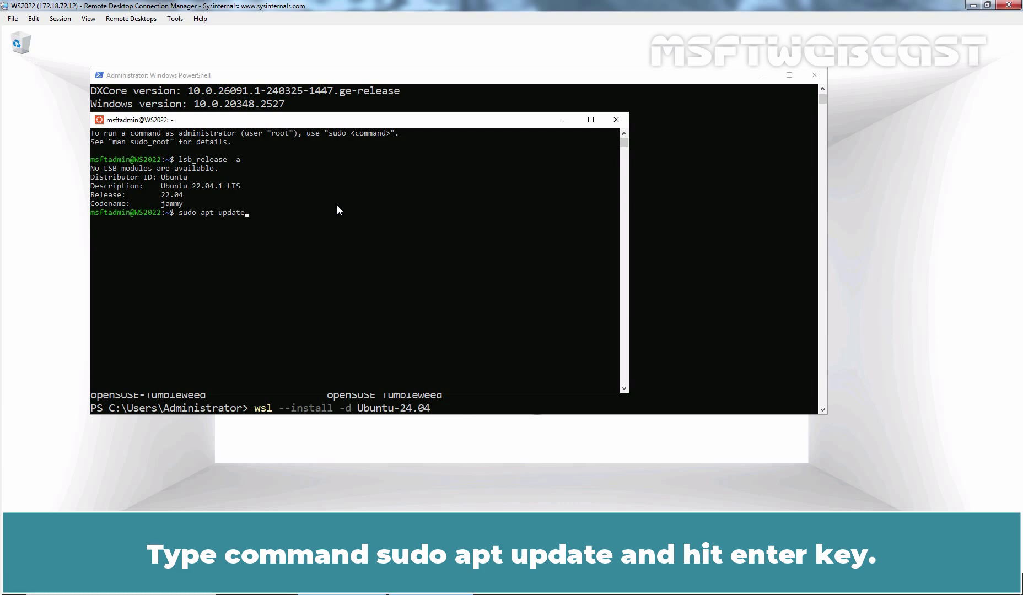
{"action": "key", "text": "Return"}
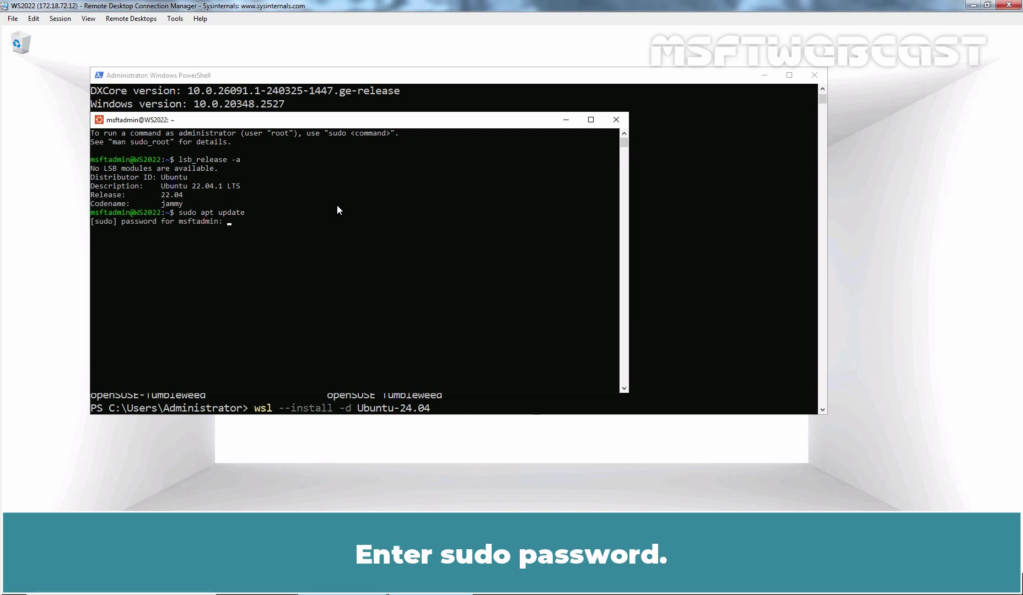
{"action": "key", "text": "Return"}
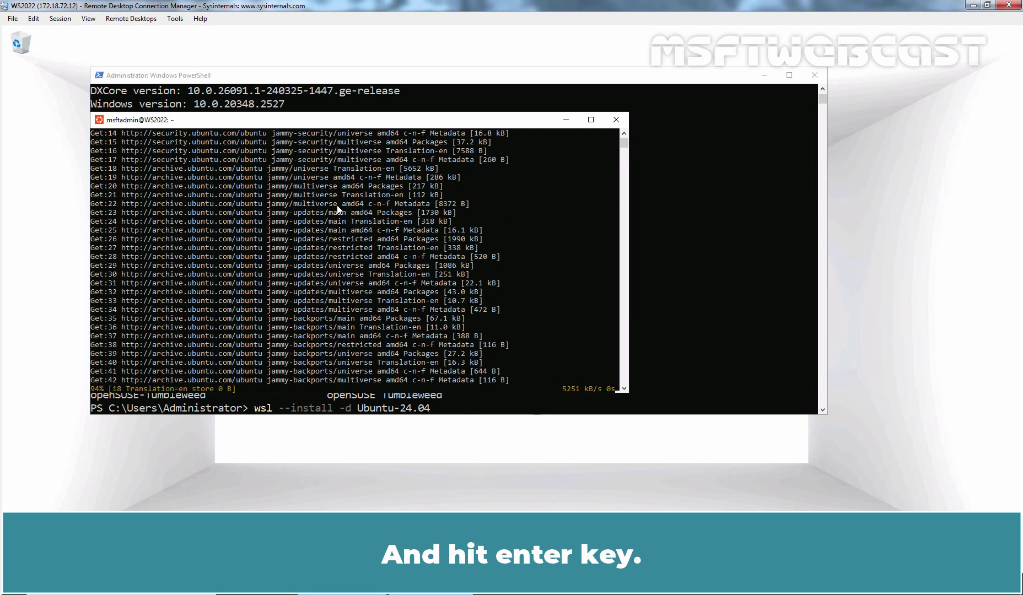
Clear the screen and run sudo apt upgrade, confirming Y for 155 upgrades and 2 new packages.
{"action": "key", "text": "ctrl+l"}
{"action": "key", "text": "Up"}
{"action": "key", "text": "BackSpace"}
{"action": "key", "text": "BackSpace"}
{"action": "key", "text": "BackSpace"}
{"action": "key", "text": "BackSpace"}
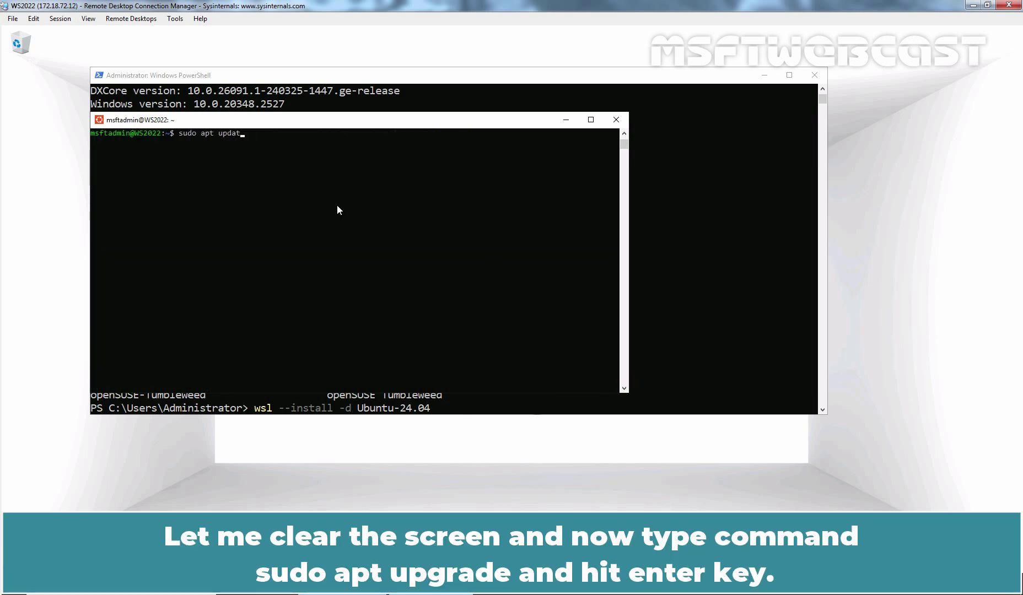
{"action": "type", "text": "grade"}
{"action": "key", "text": "Return"}
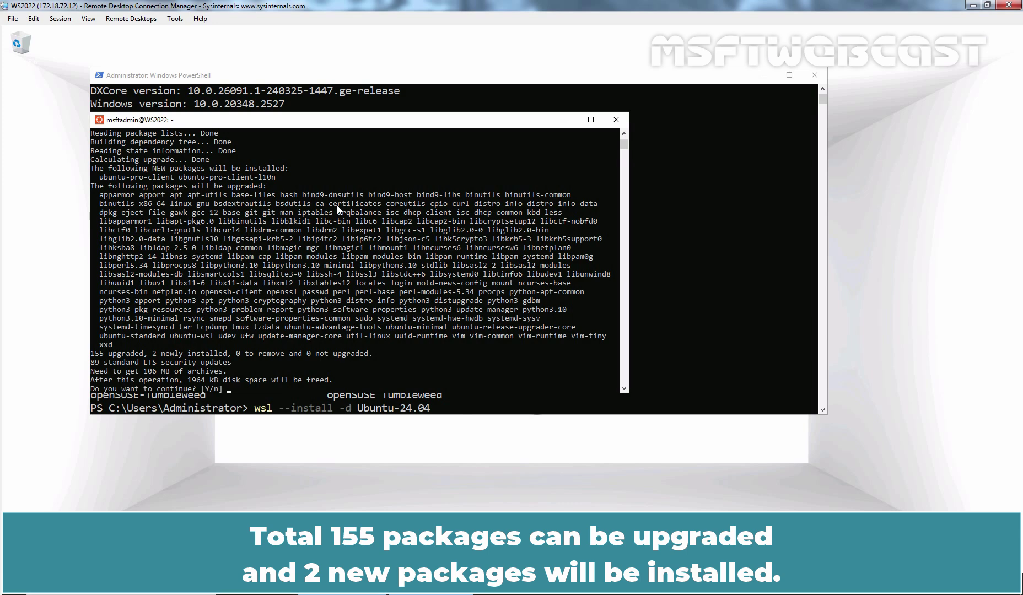
{"action": "type", "text": "Y"}
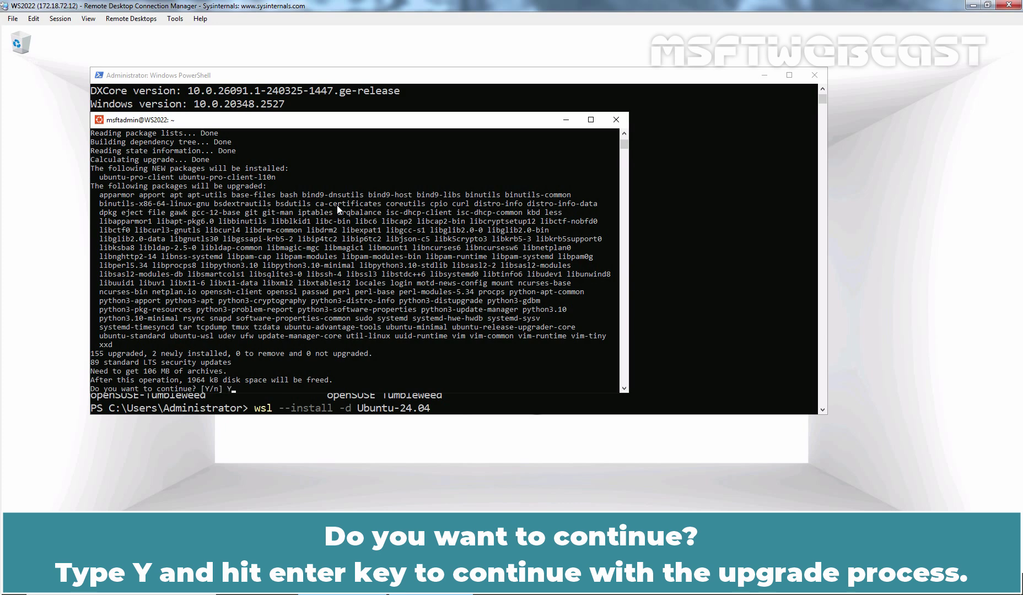
{"action": "key", "text": "Return"}
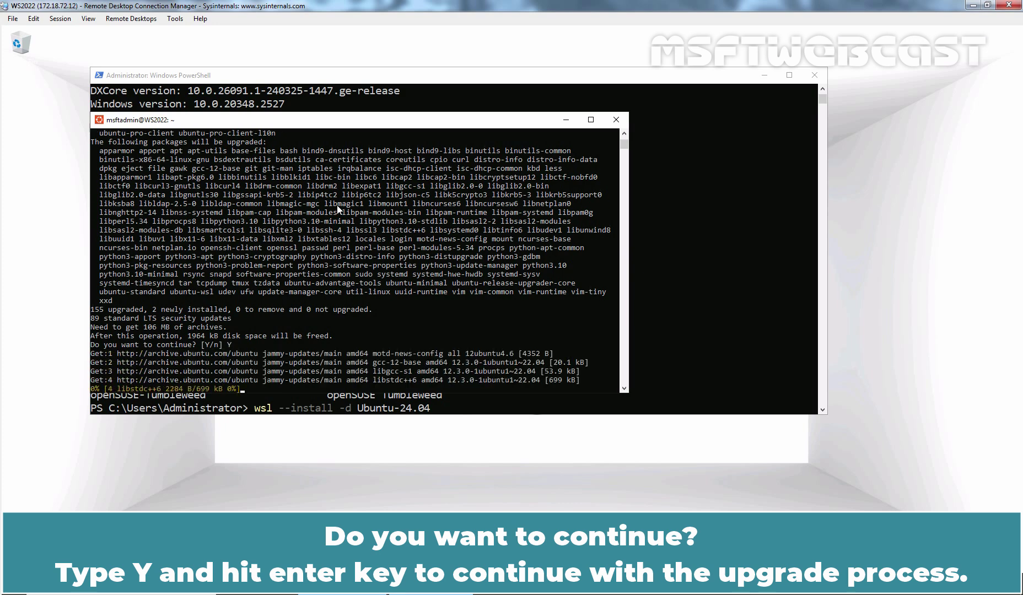